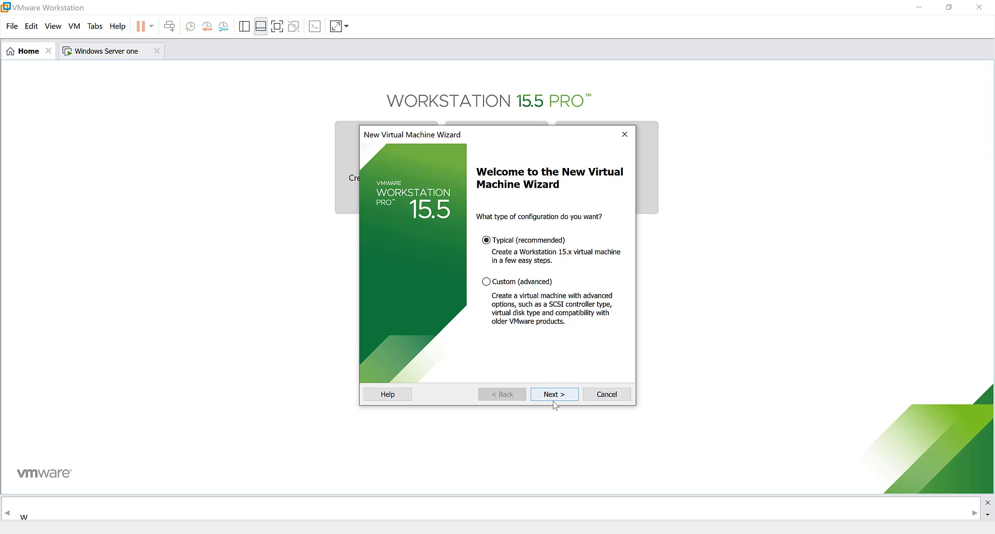
Create a typical virtual machine from the Windows Server 2016 ISO with the default name and a 40 GB maximum disk size.
click(554, 394)
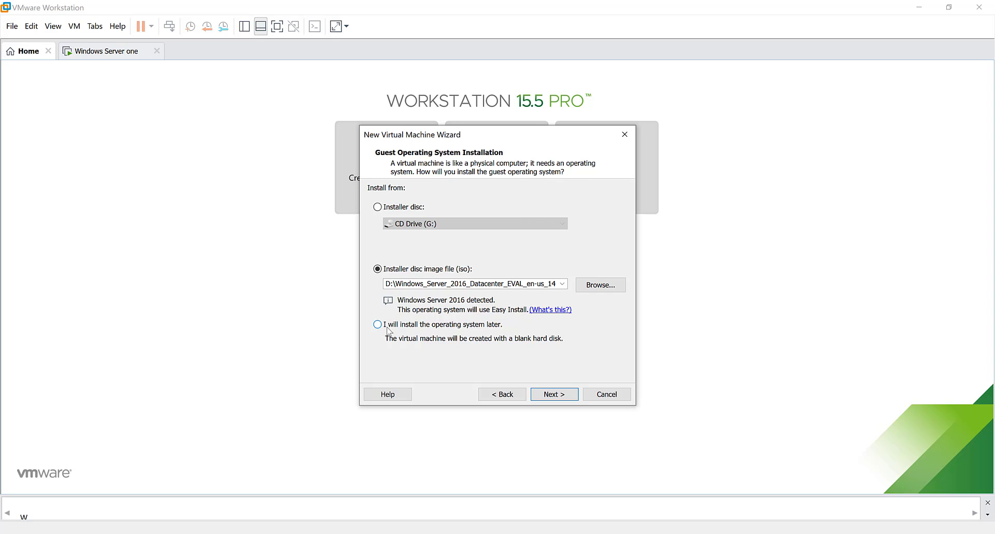
click(547, 397)
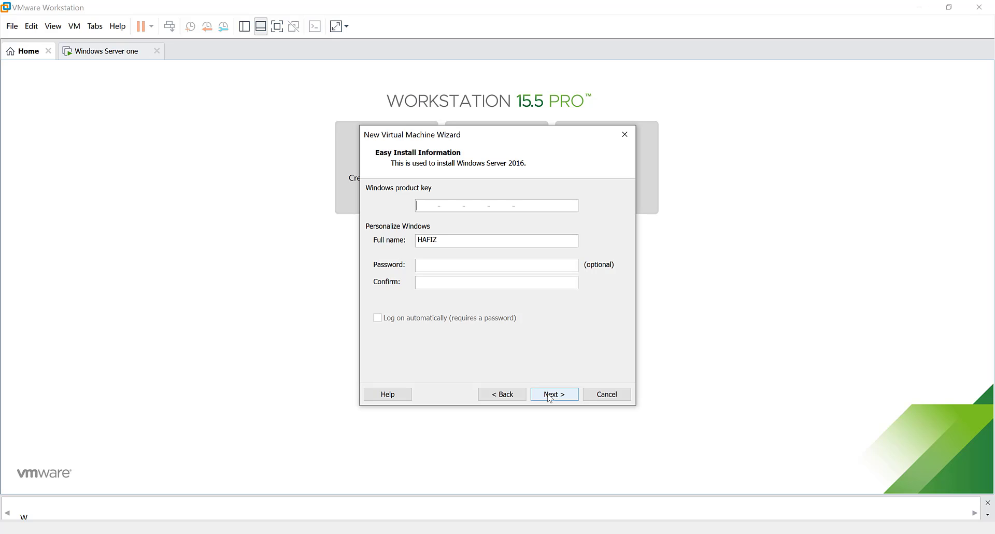
click(550, 394)
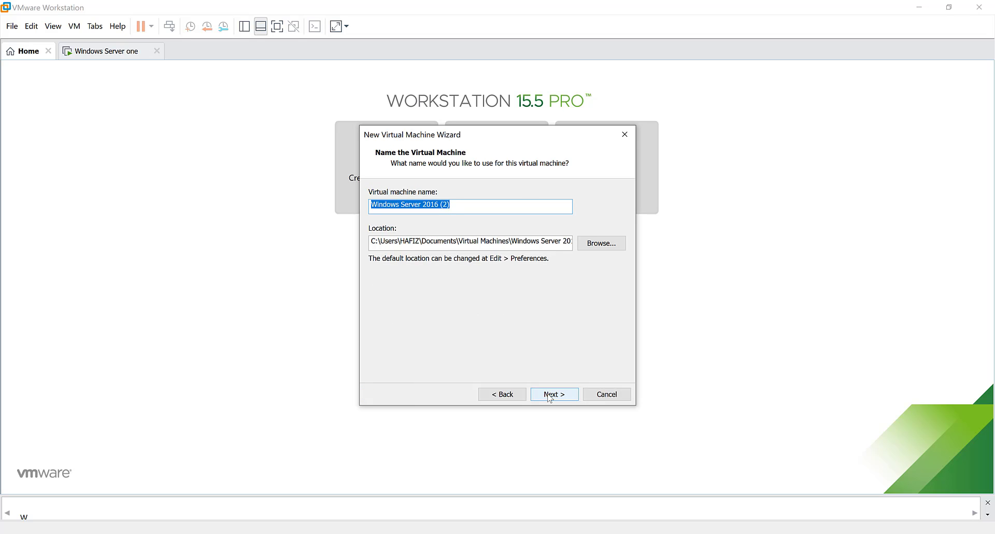
click(550, 396)
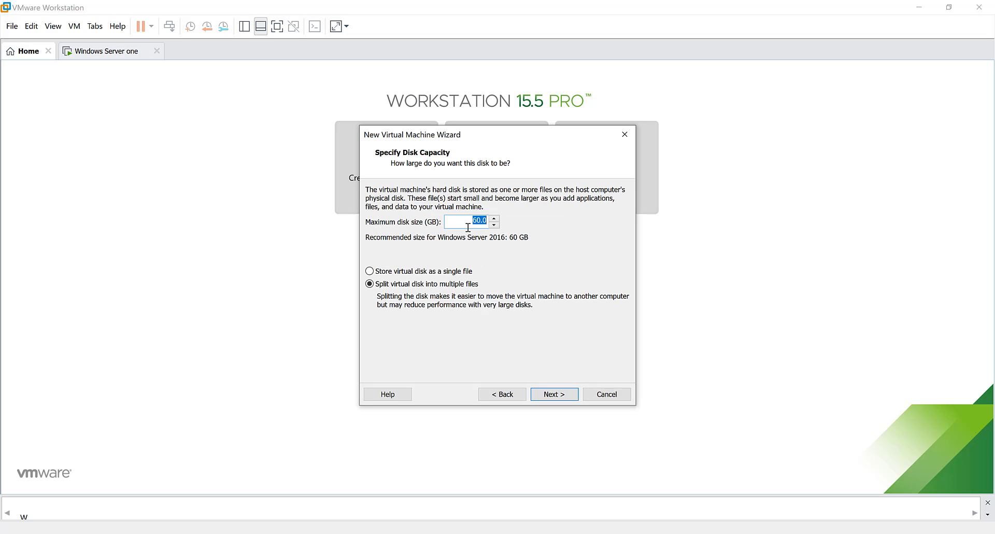
text(40)
click(555, 394)
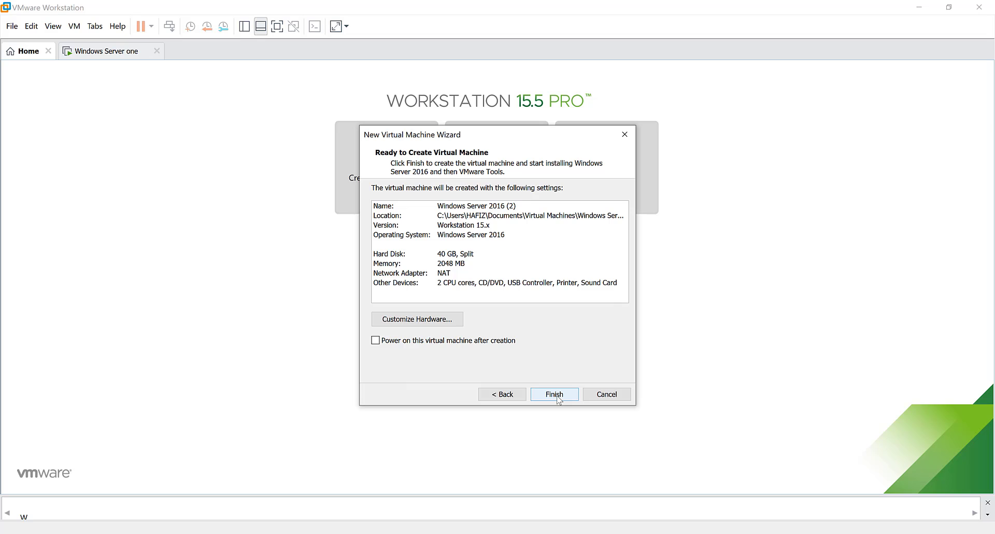
click(557, 397)
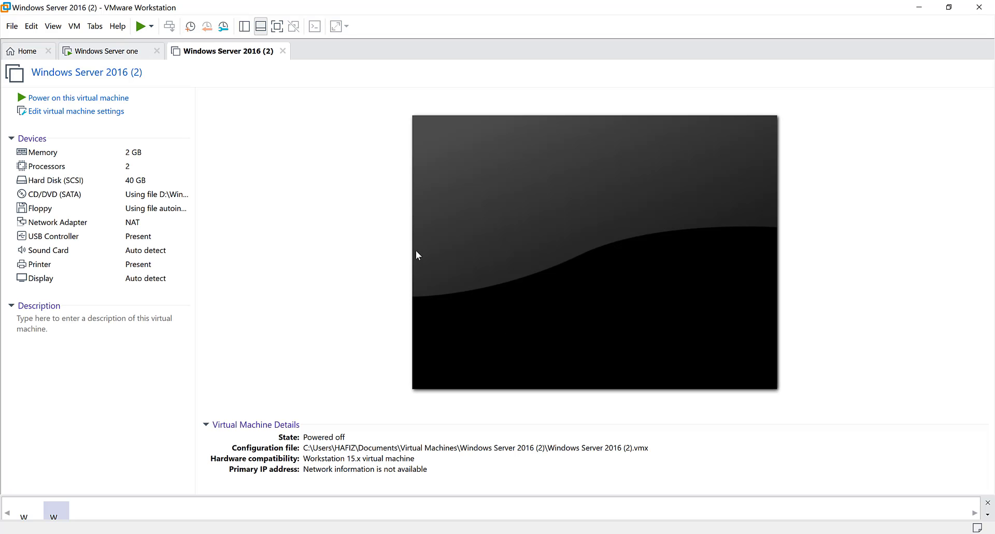
Boot the new virtual machine into Windows Setup and choose the Windows Server 2016 Standard Evaluation (Desktop Experience) edition.
click(77, 99)
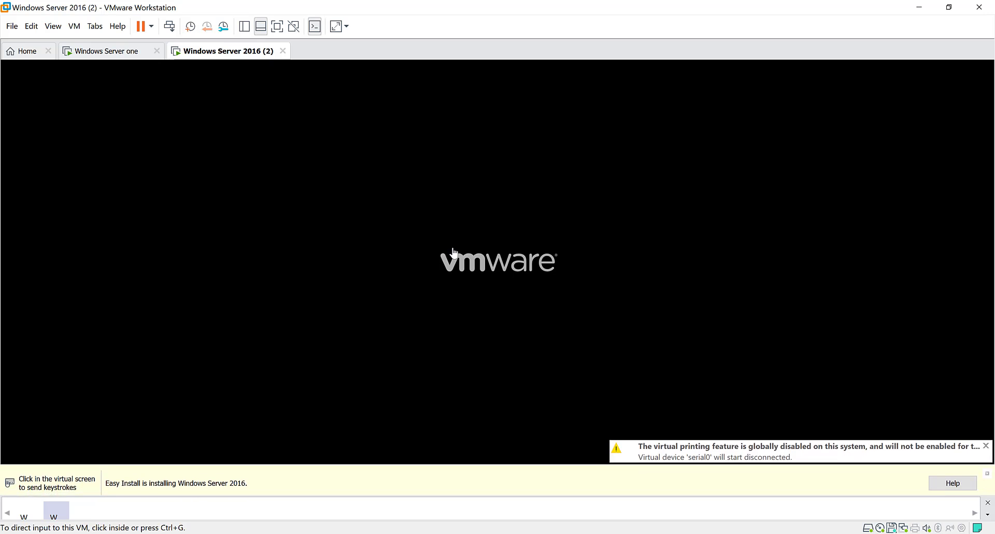
click(453, 252)
key(Return)
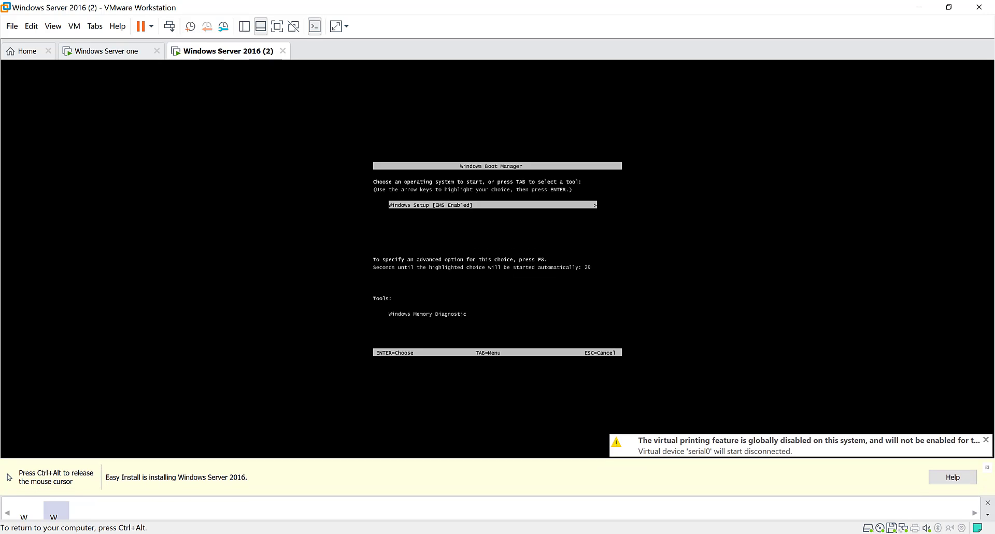
key(Return)
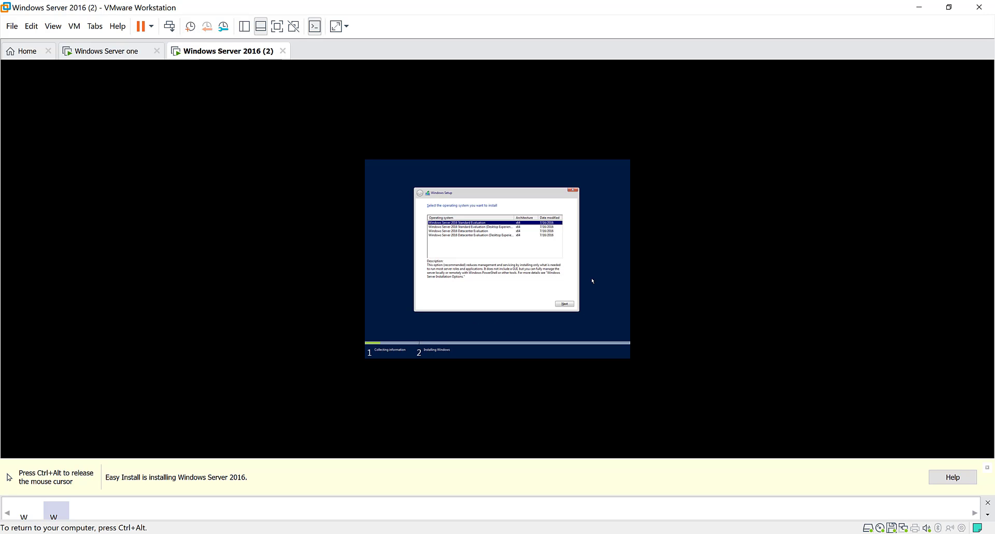
click(516, 227)
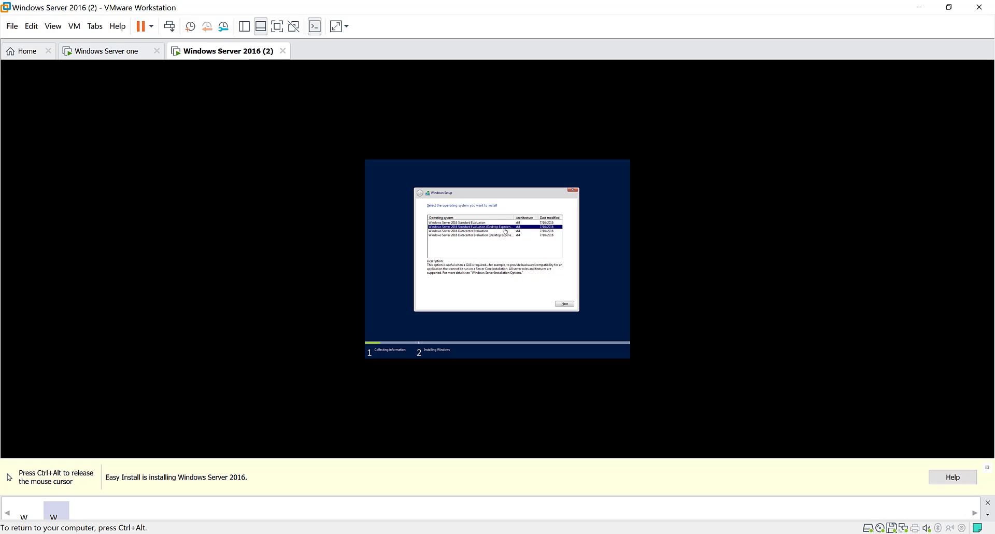
click(564, 304)
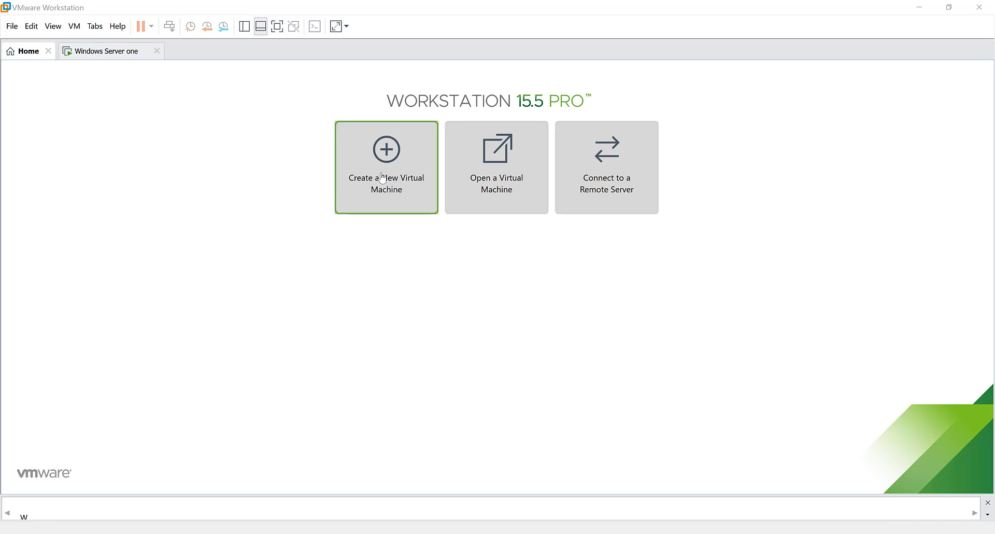
Start another typical virtual machine with a blank hard disk instead of an installer, using Windows Server 2016 as the guest operating system.
click(382, 177)
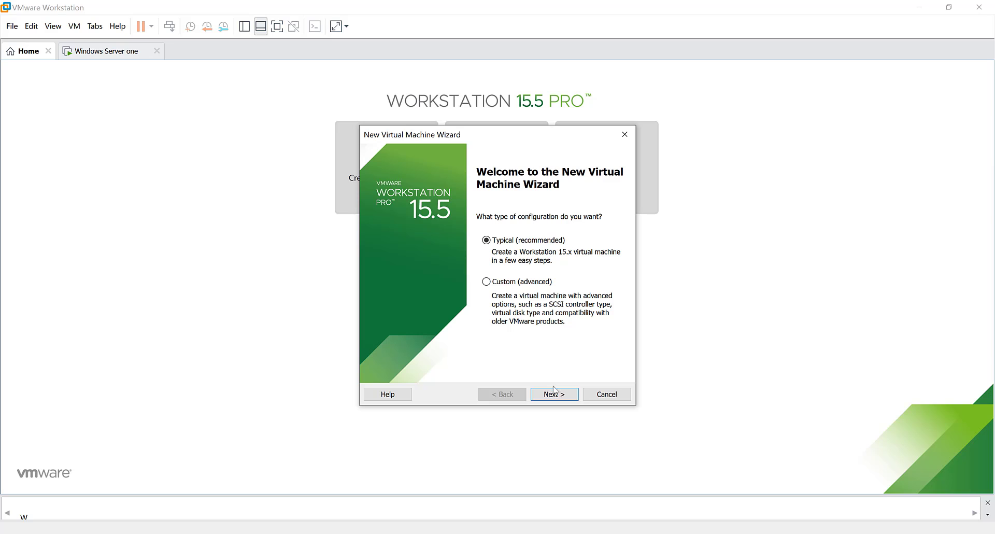
click(554, 392)
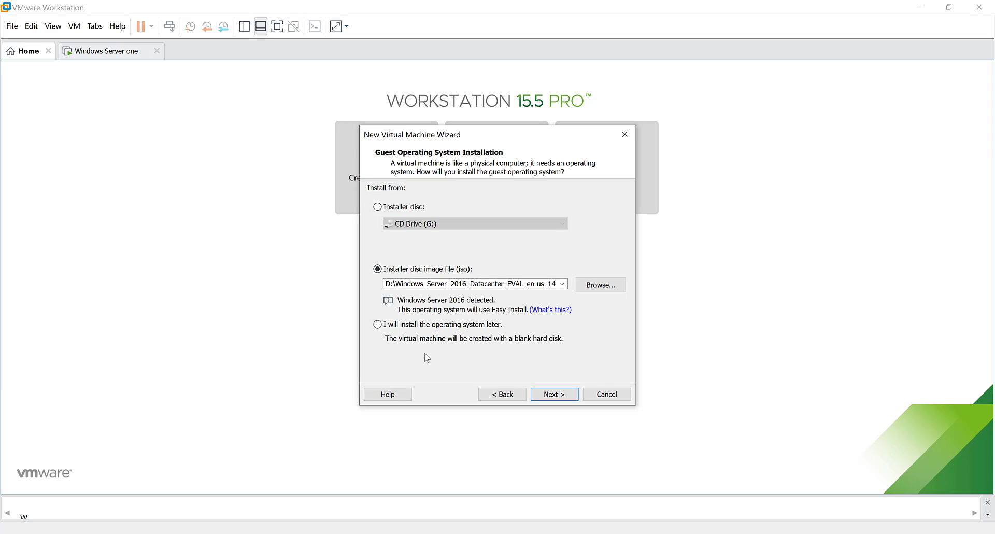
click(378, 324)
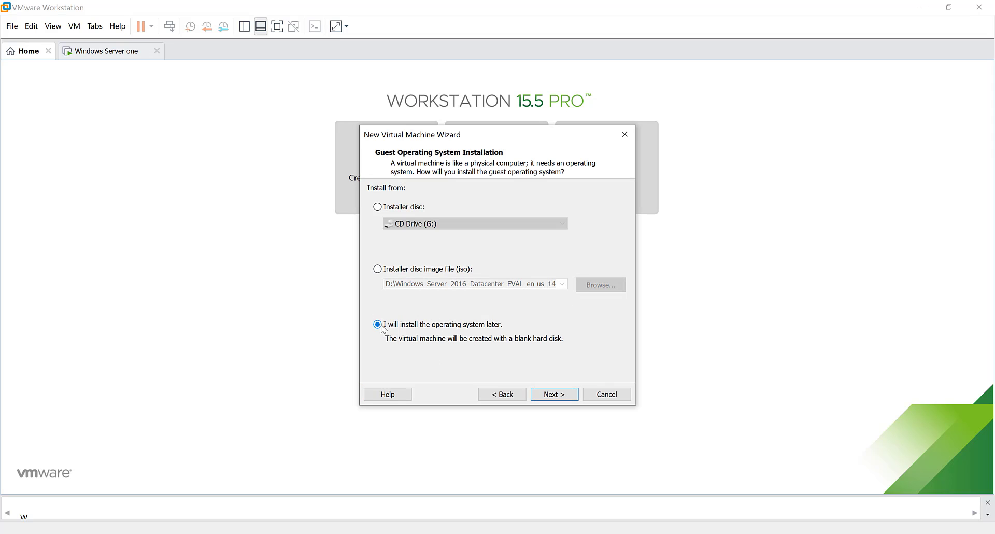
click(547, 395)
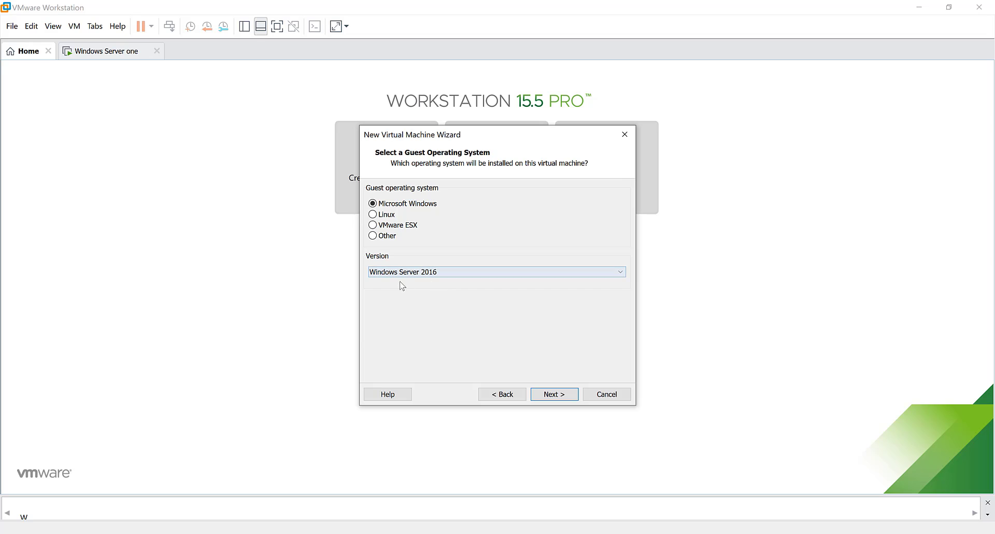
click(544, 398)
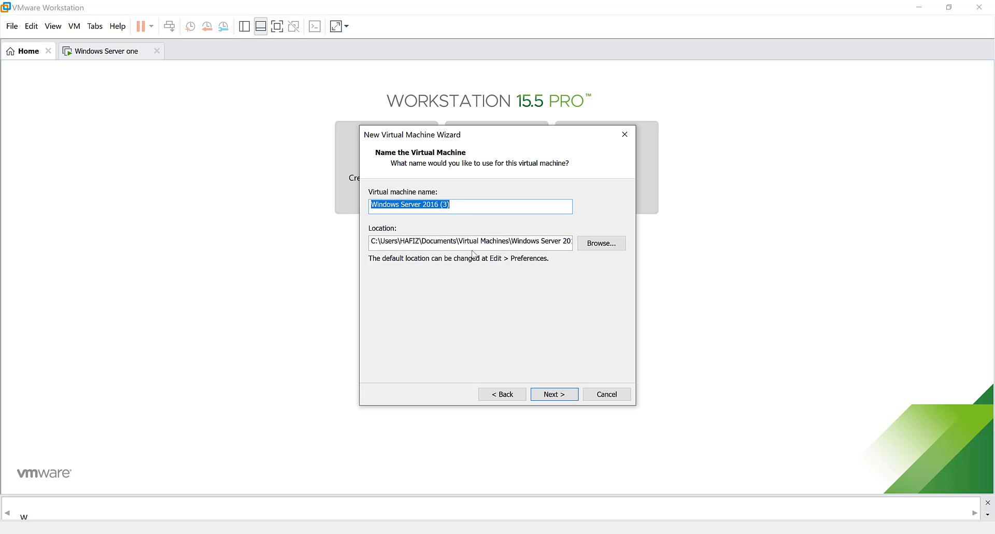
Keep the suggested machine name, set the maximum disk size to 40 GB, and finish creating the virtual machine.
click(456, 207)
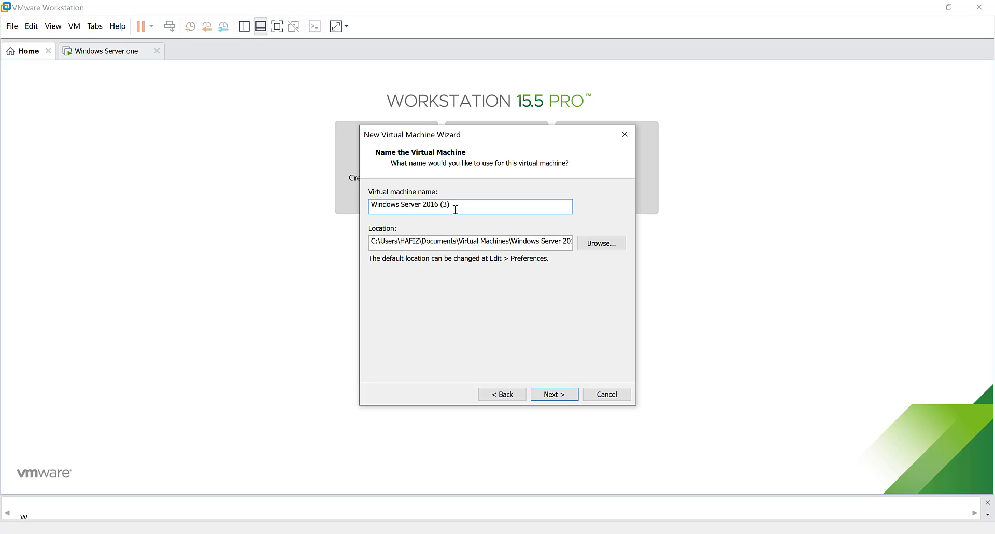
click(554, 395)
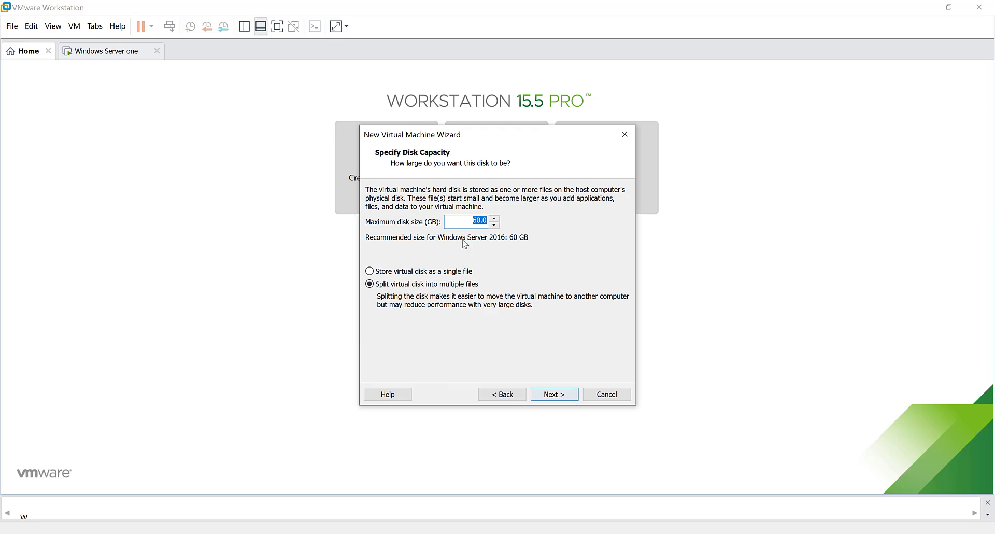
text(40)
click(554, 395)
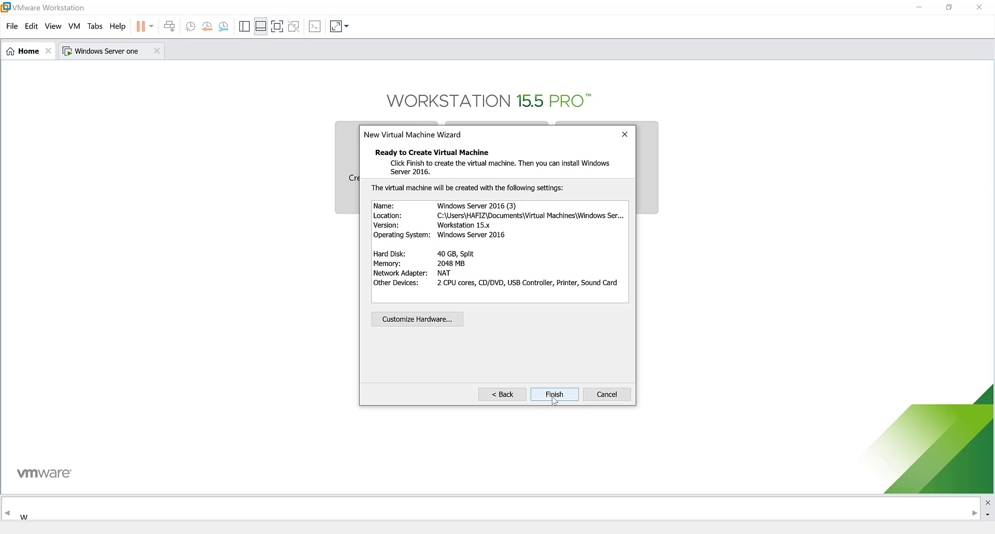
click(553, 395)
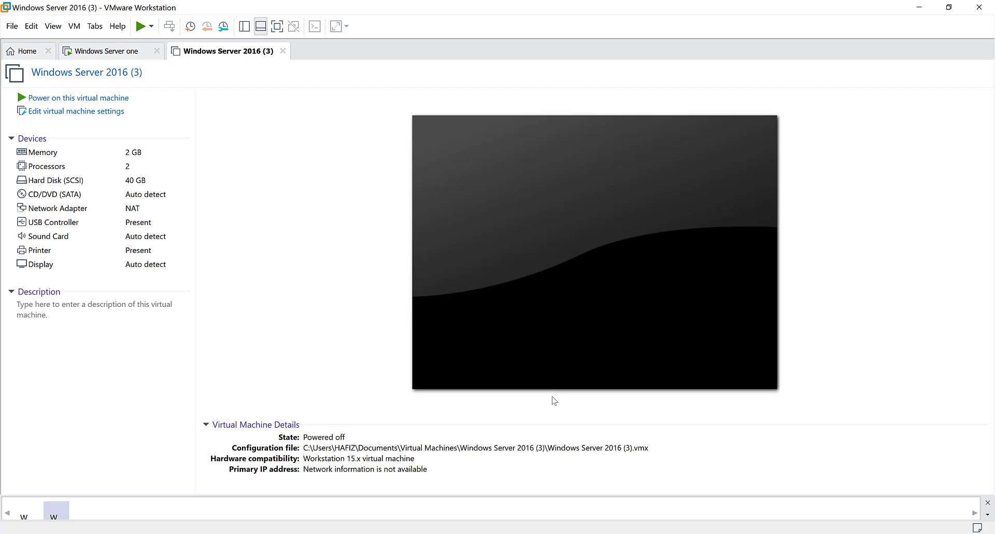
Power on the blank-disk virtual machine and return input control to the host.
click(77, 100)
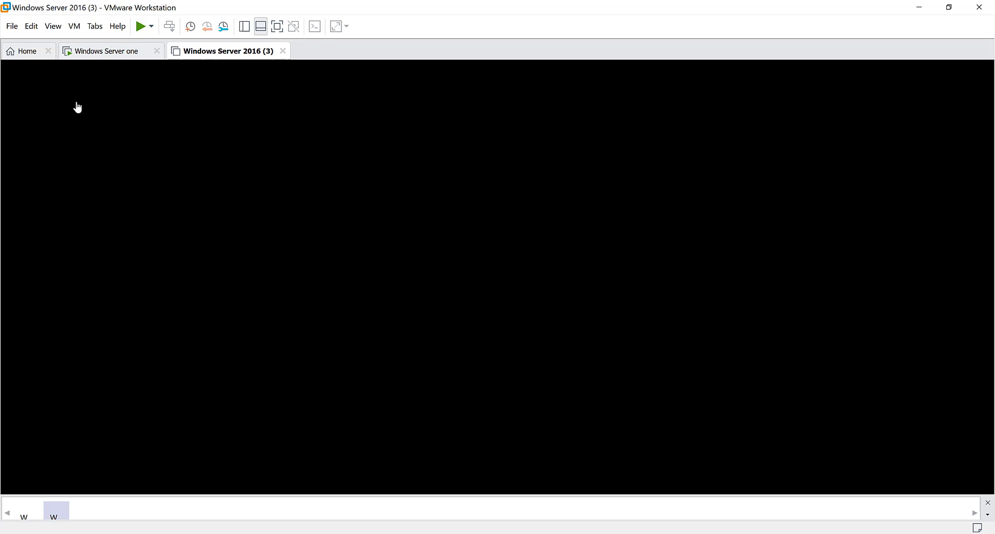
click(296, 227)
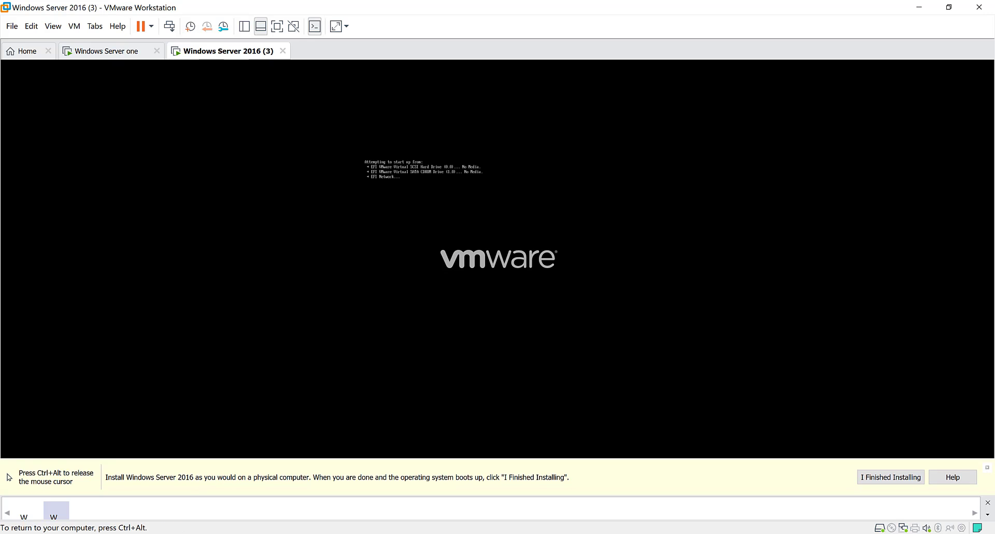
key(ctrl+alt)
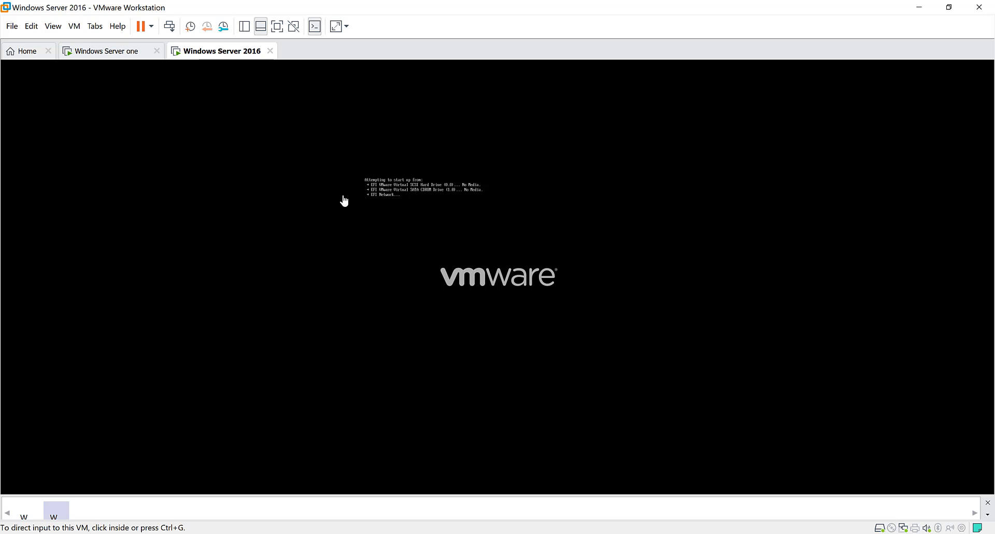
Set the virtual machine's CD/DVD (SATA) drive to use the Windows_Server_2016_Datacenter_EVAL ISO image from the Softwares (D:) drive.
key(ctrl+d)
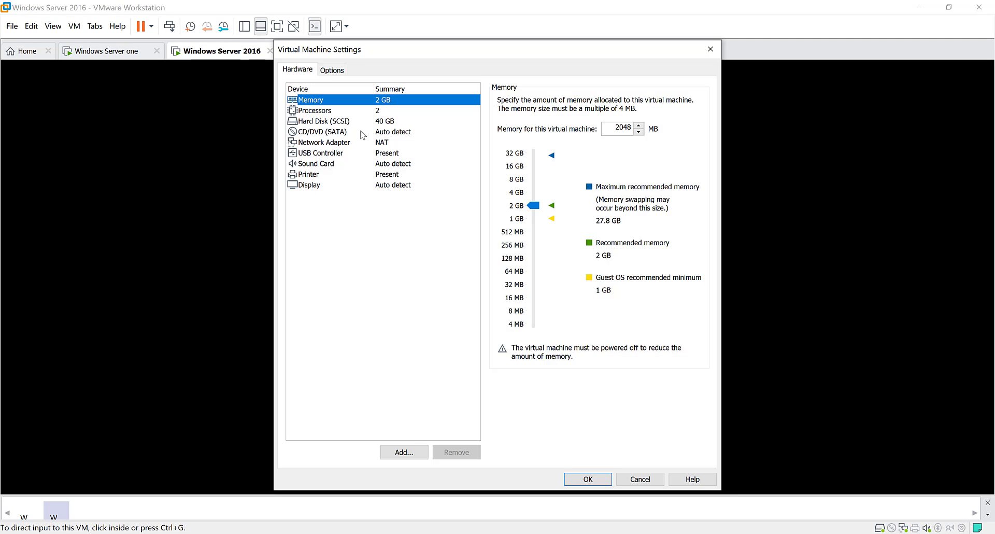
click(326, 132)
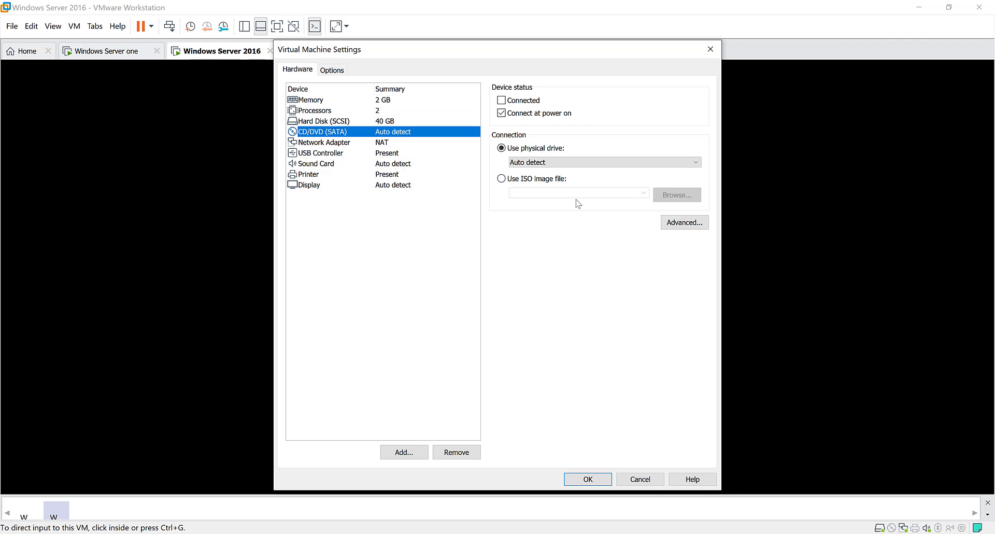
click(501, 179)
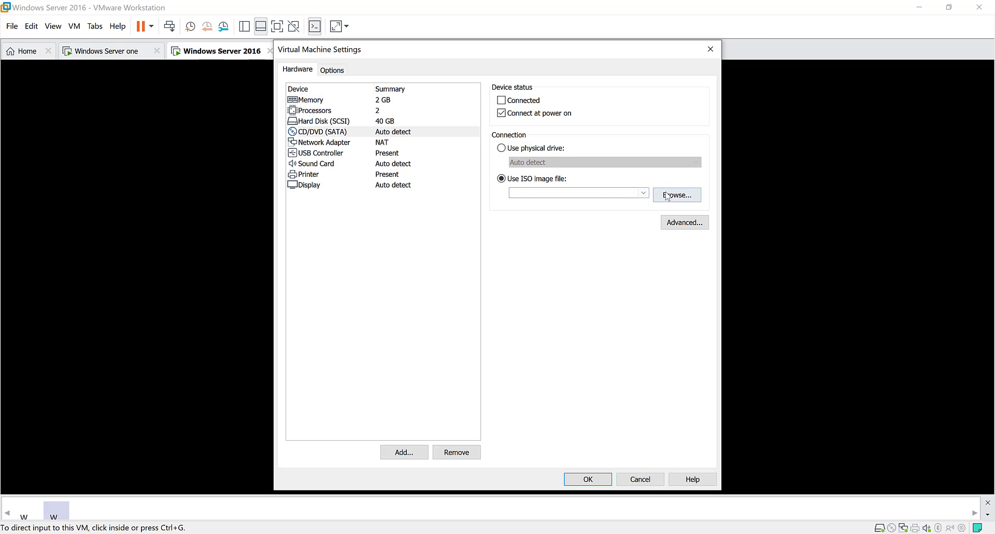
click(677, 195)
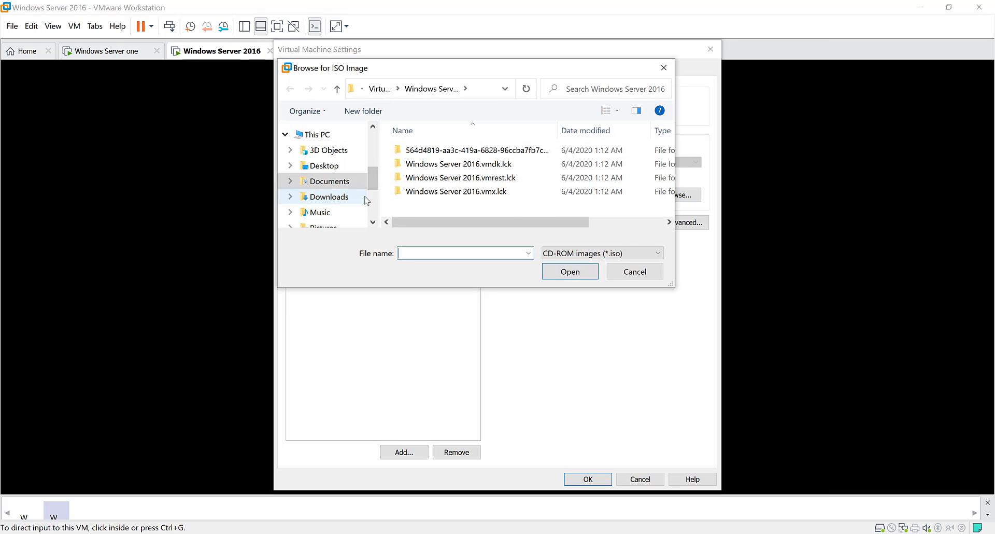
scroll(368, 179, down, 3)
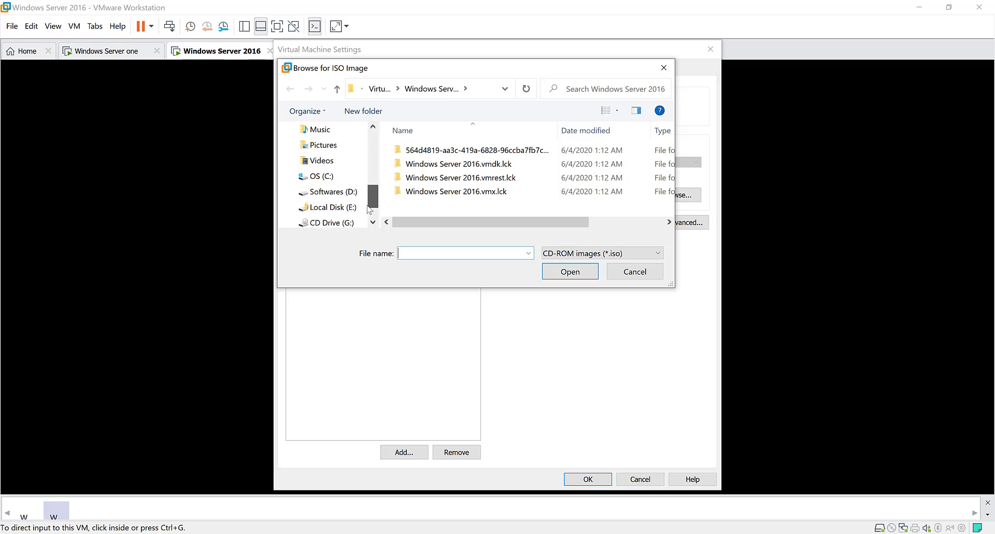
click(334, 161)
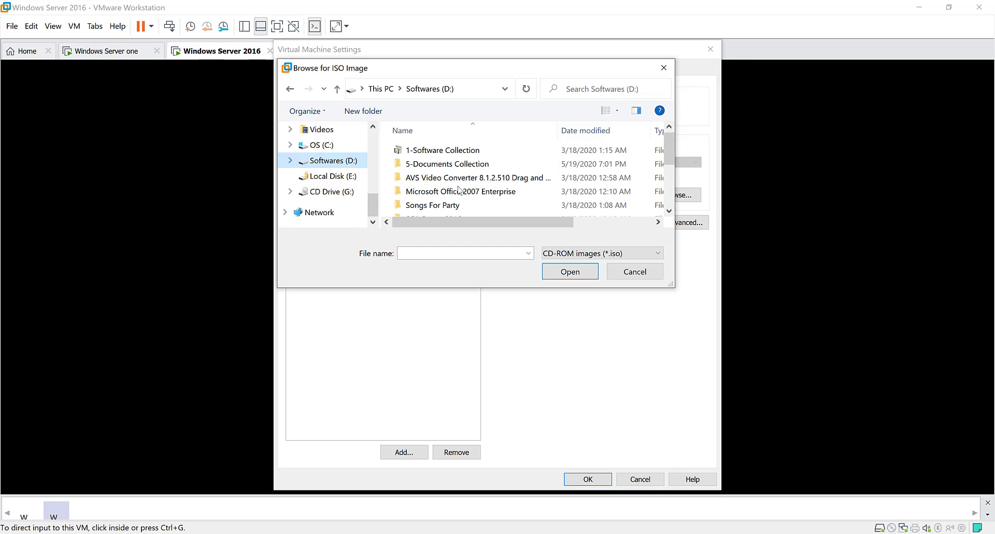
scroll(564, 201, down, 5)
click(477, 210)
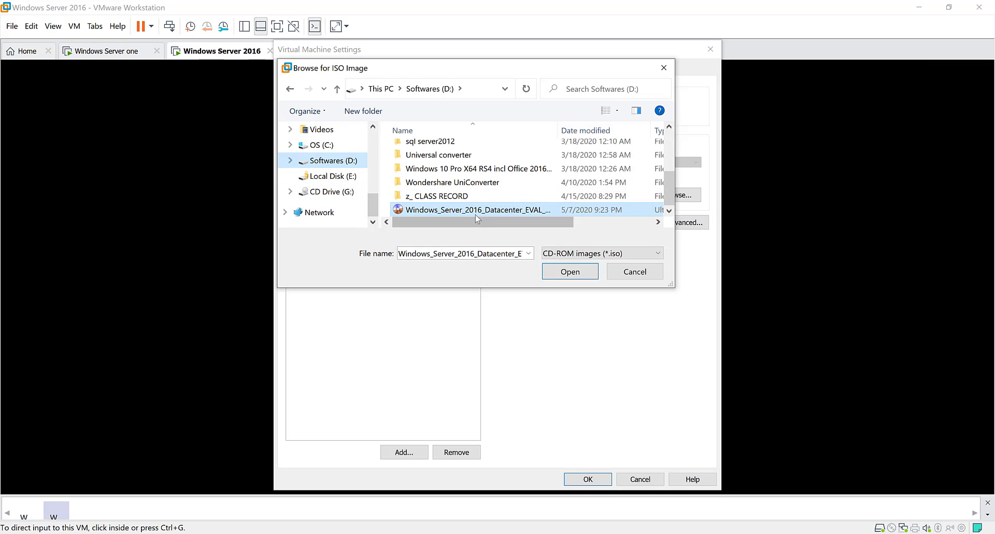
click(558, 273)
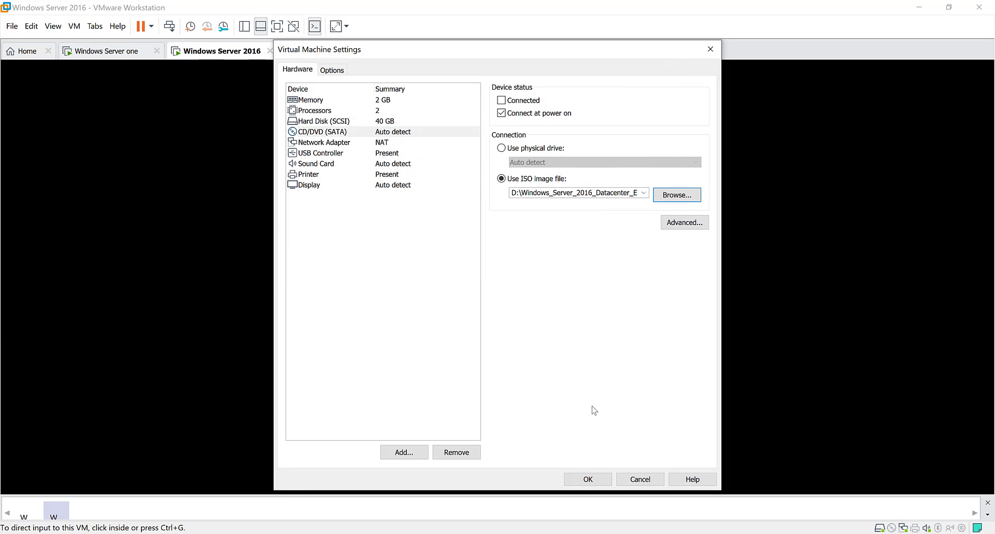
click(592, 479)
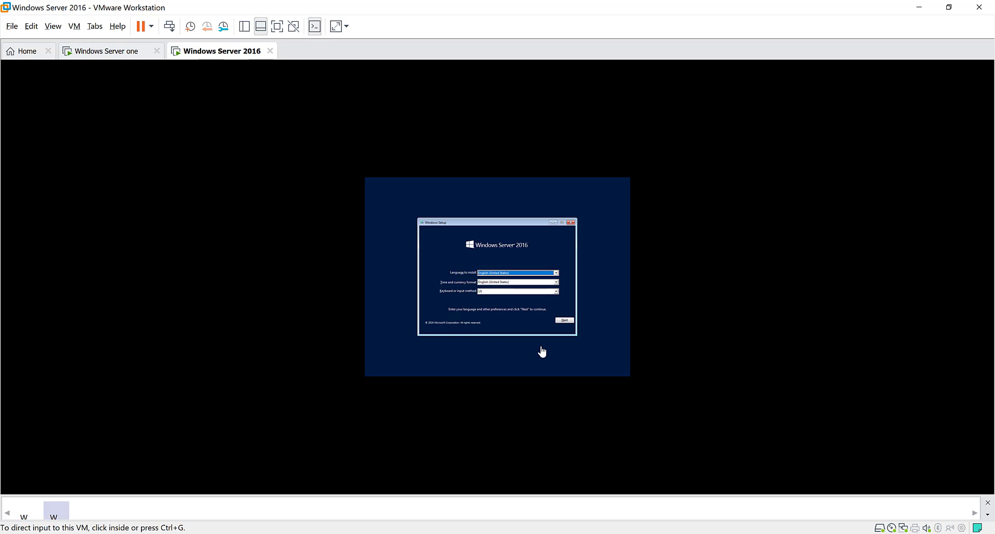
Start the Windows Server 2016 installation with the default language settings and select the Standard Evaluation (Desktop Experience) edition.
click(563, 324)
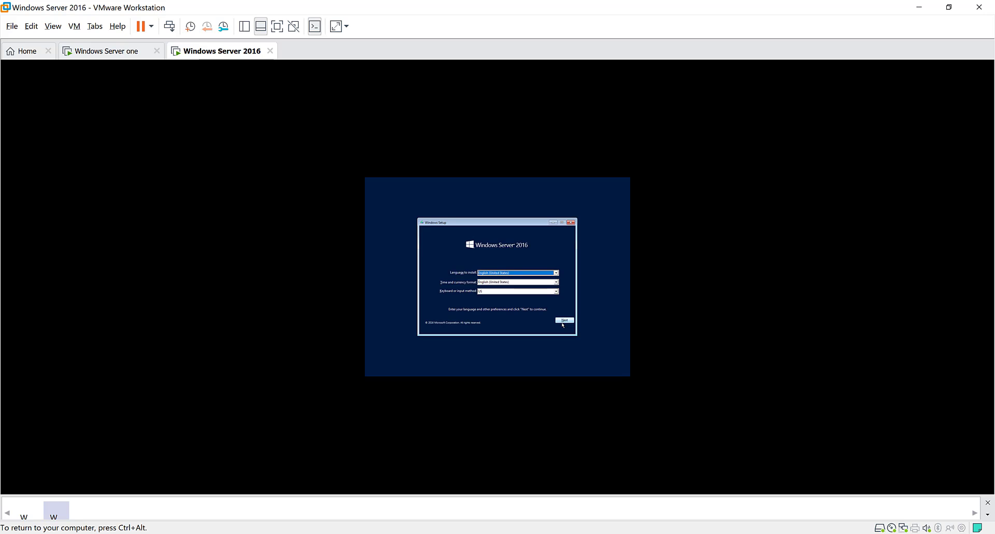
click(564, 320)
click(496, 280)
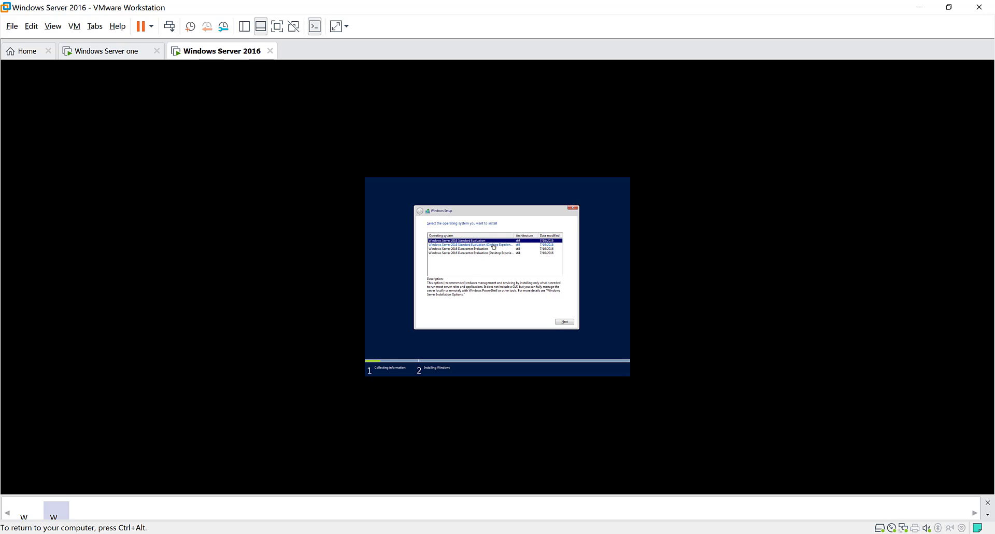
click(493, 245)
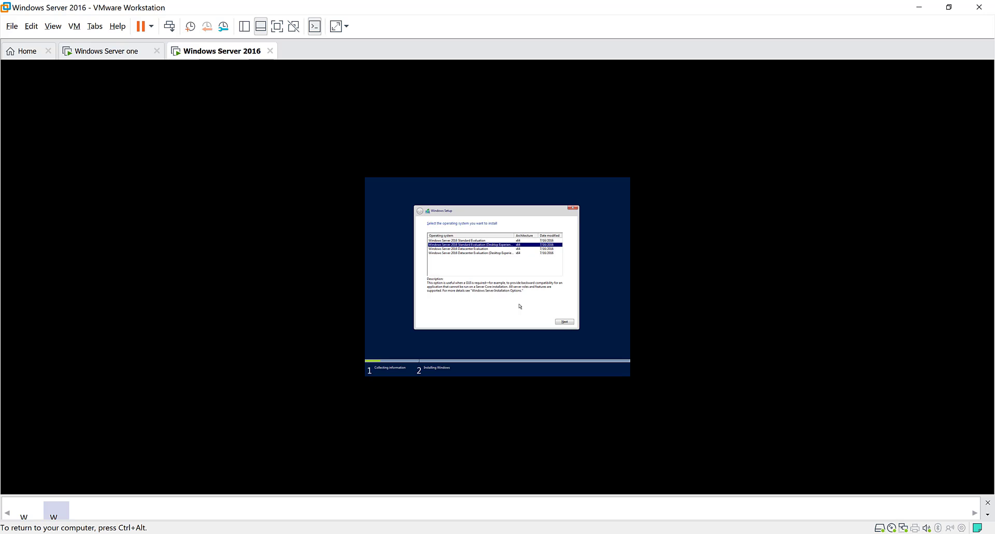
Confirm the selected edition, accept the license terms, and choose the Custom: Install Windows only (advanced) installation type.
click(565, 322)
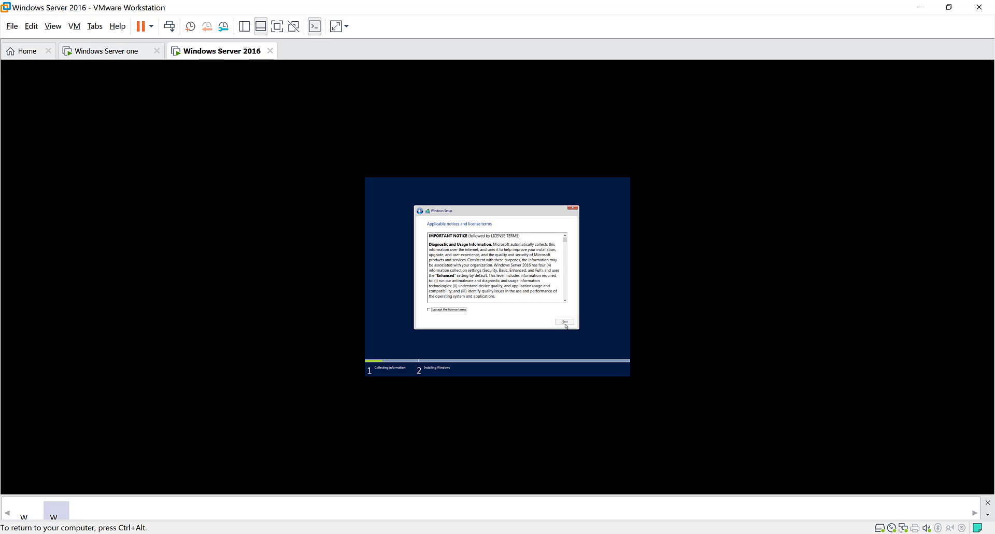
click(448, 310)
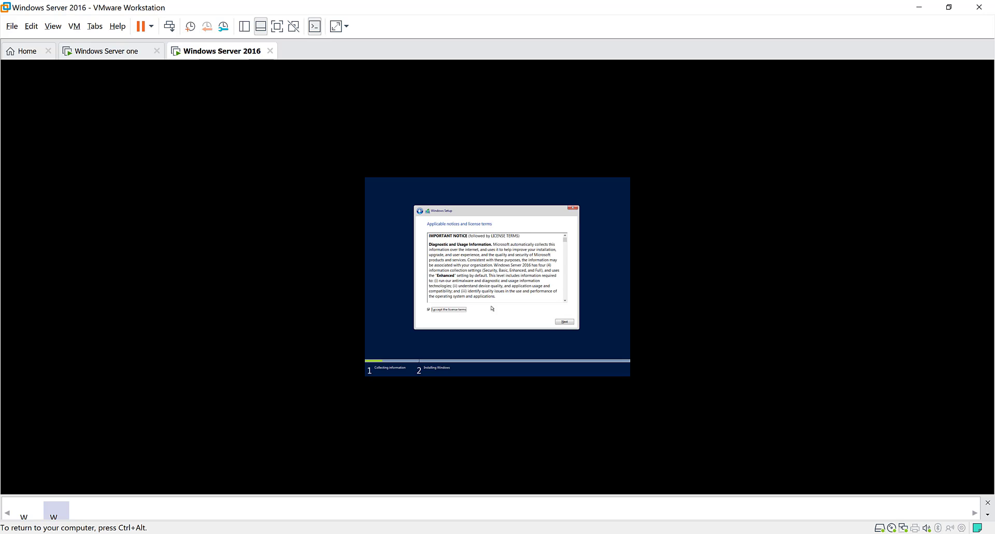
click(564, 322)
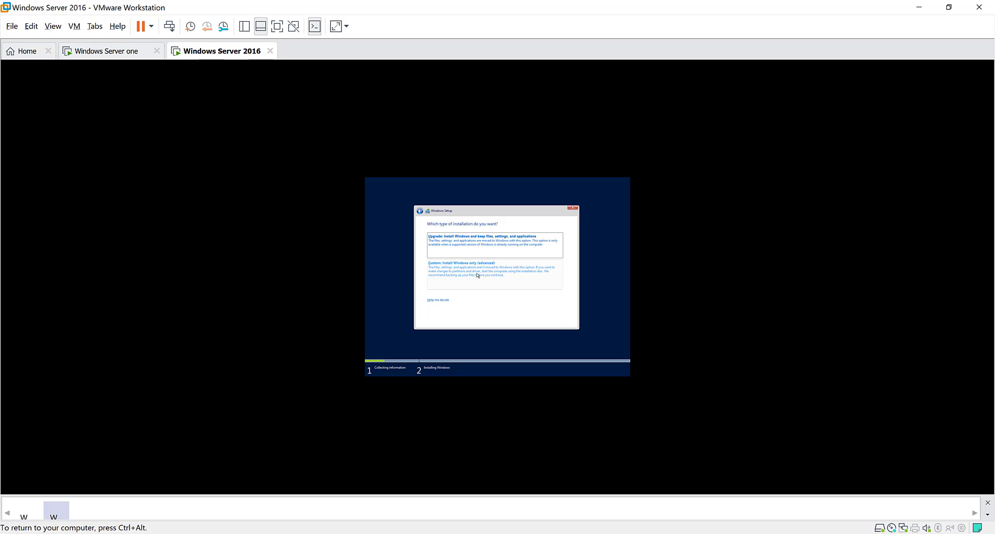
click(477, 275)
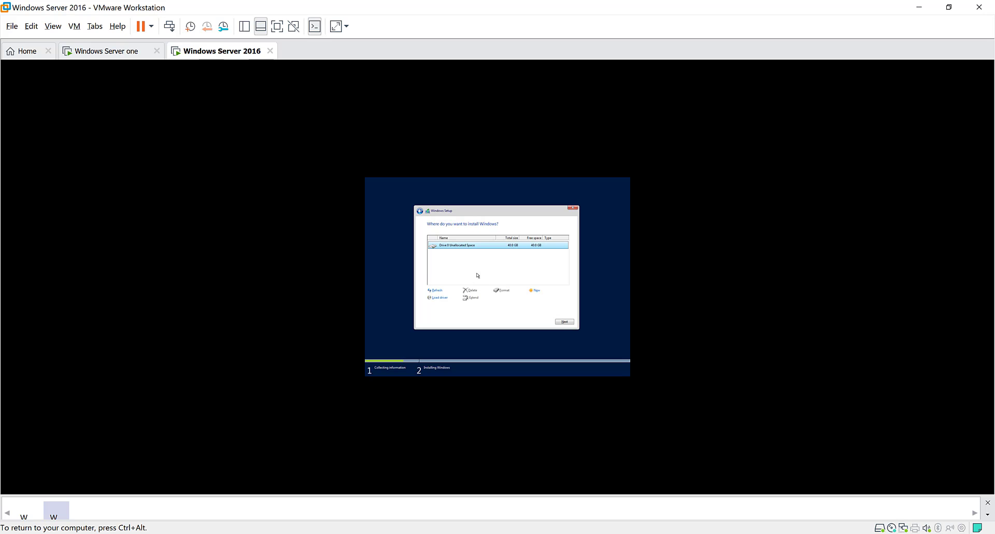
Create a partition of the suggested size on Drive 0, allow the additional system partitions, and install Windows on the primary partition.
click(537, 292)
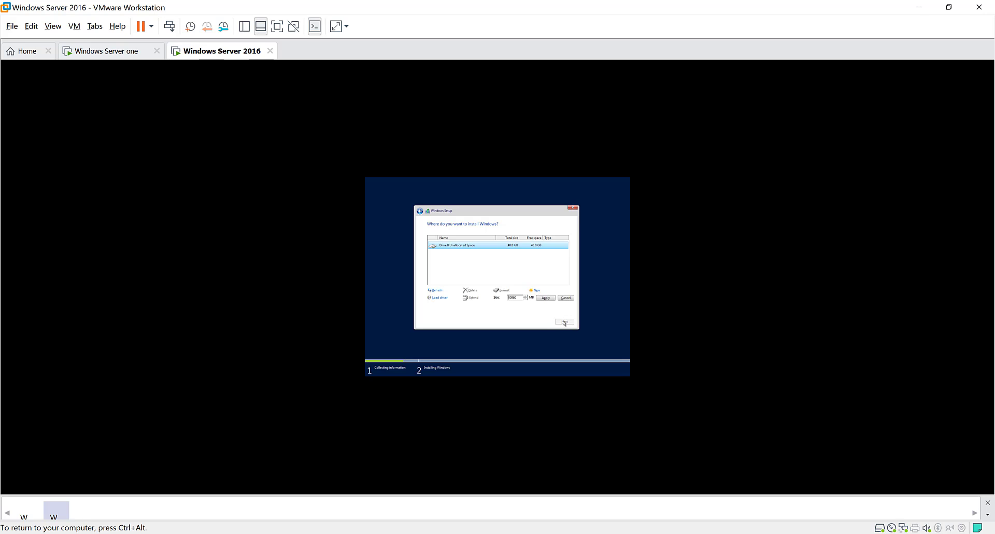
click(546, 298)
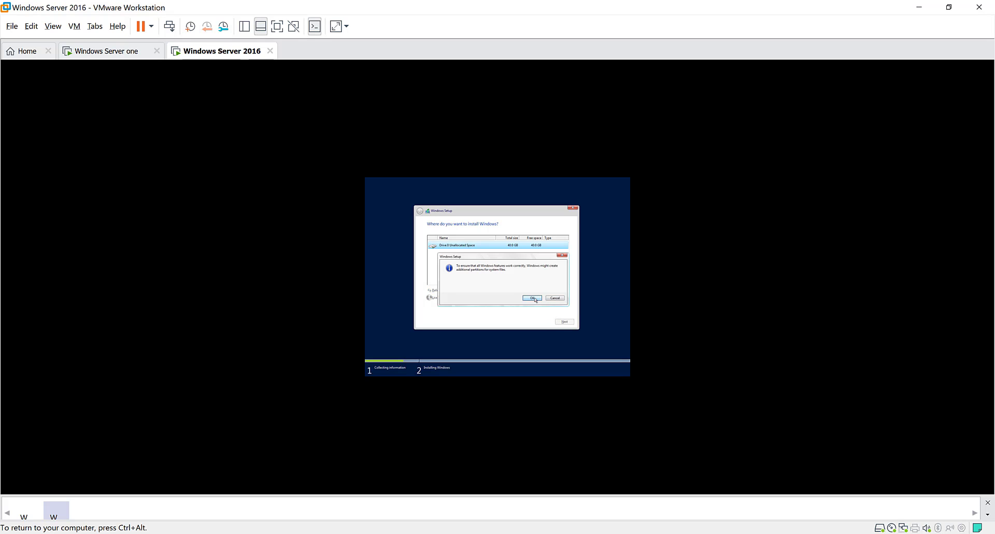
click(533, 298)
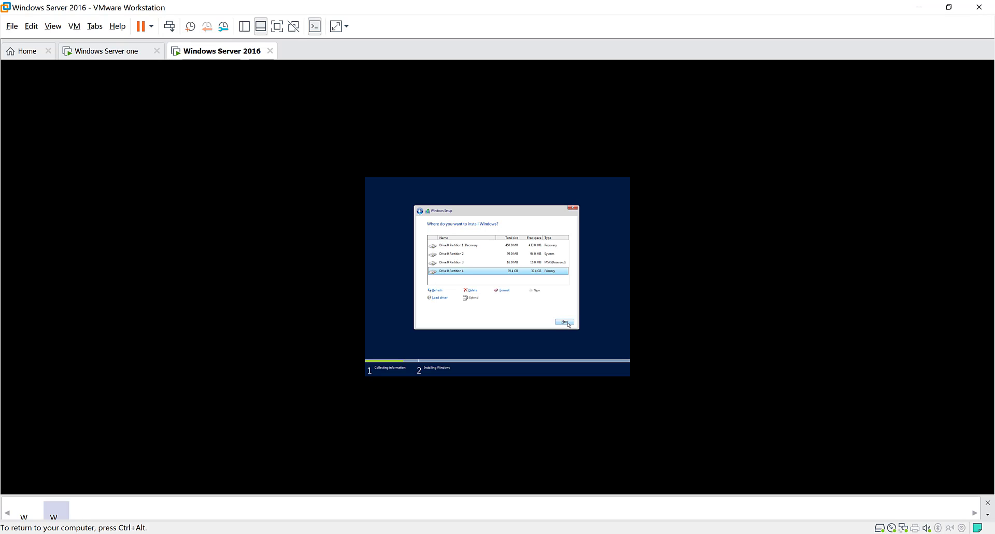
click(565, 322)
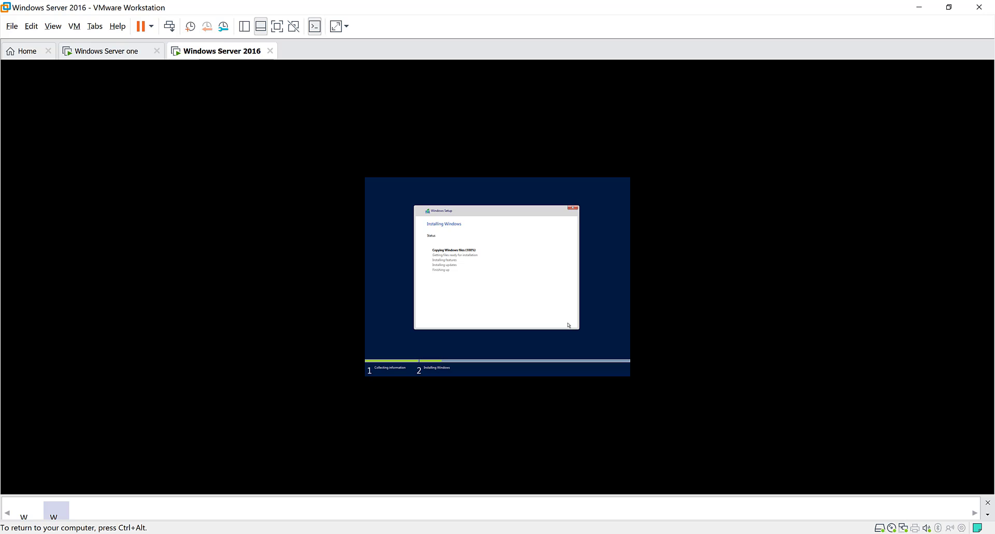
key(ctrl+alt)
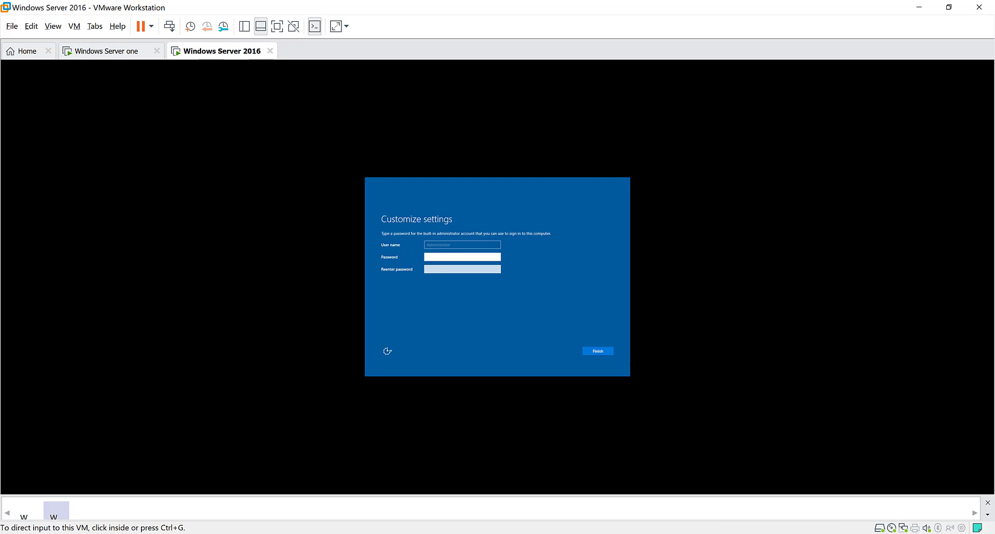
Enter and re-enter the password for the built-in Administrator account, then finish the Windows setup.
click(437, 259)
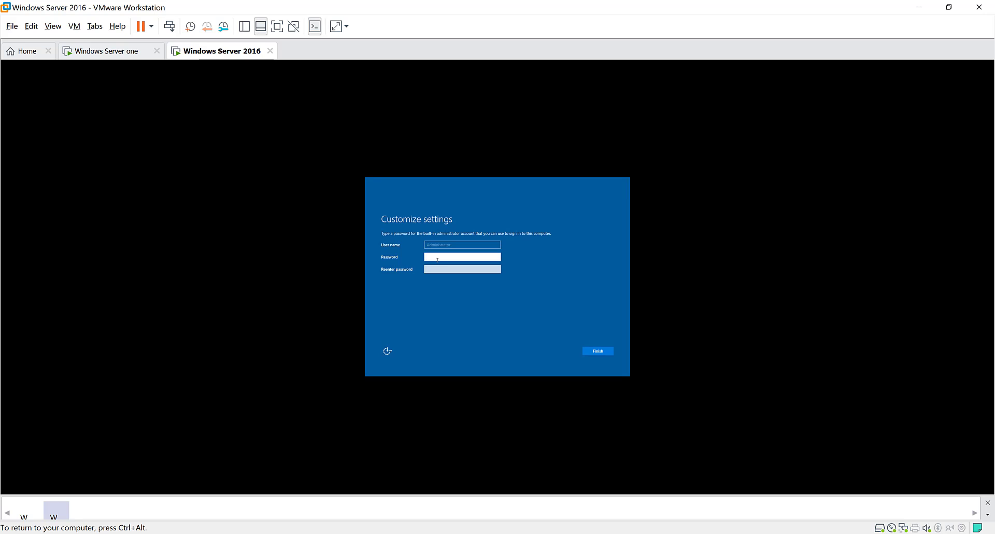
text(P)
click(436, 271)
text(••)
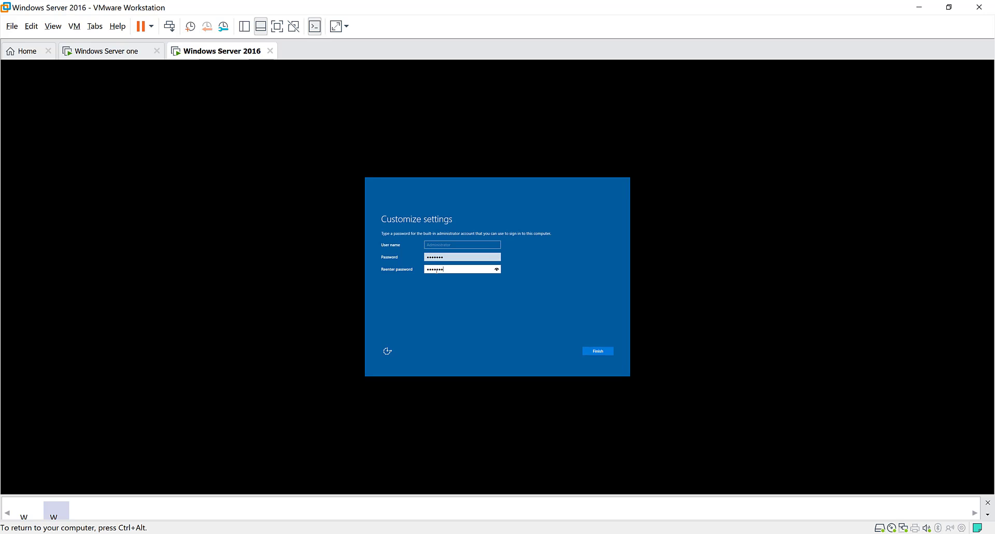
key(Return)
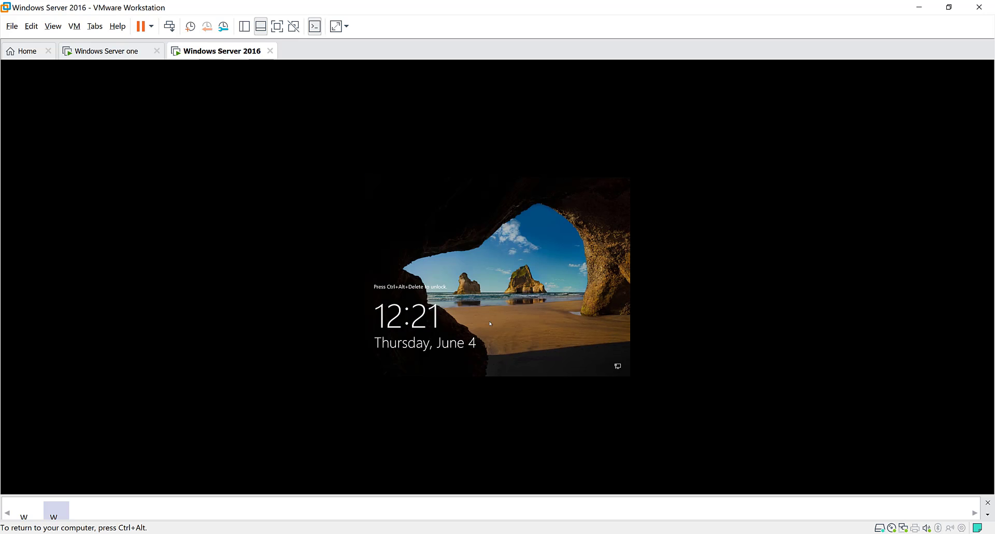
Unlock the server, sign in with the Administrator account password, and decline making the PC discoverable on the network.
key(ctrl+alt+Insert)
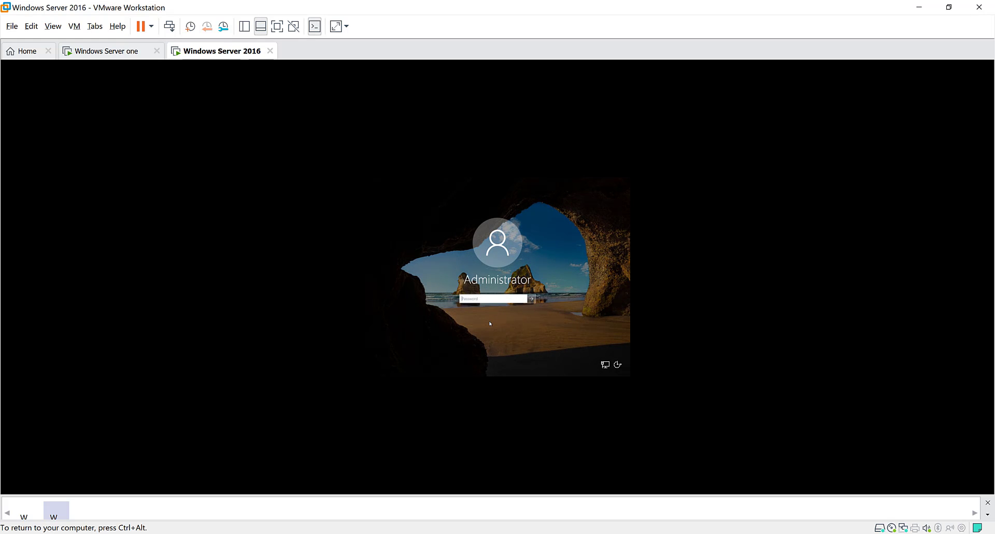
text(P)
key(Return)
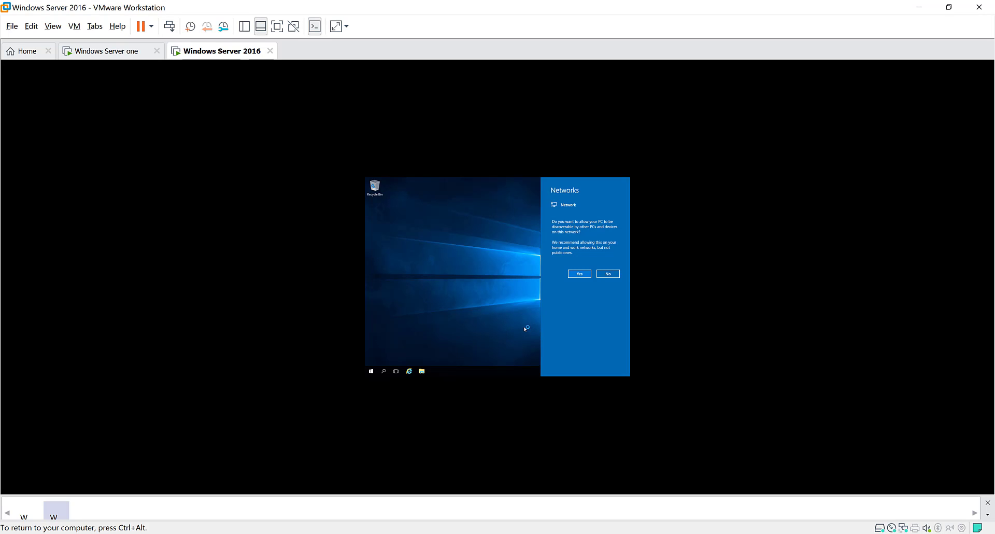
click(603, 275)
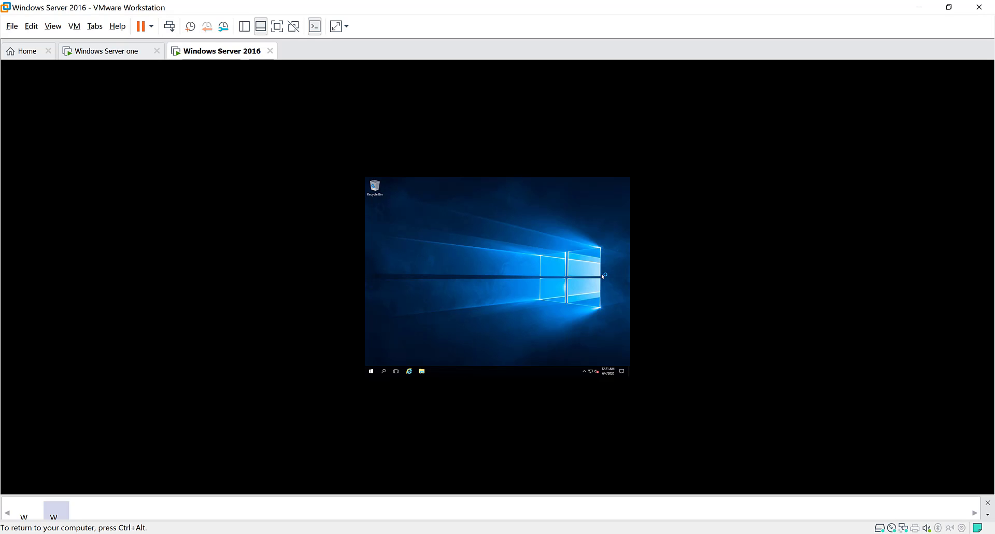